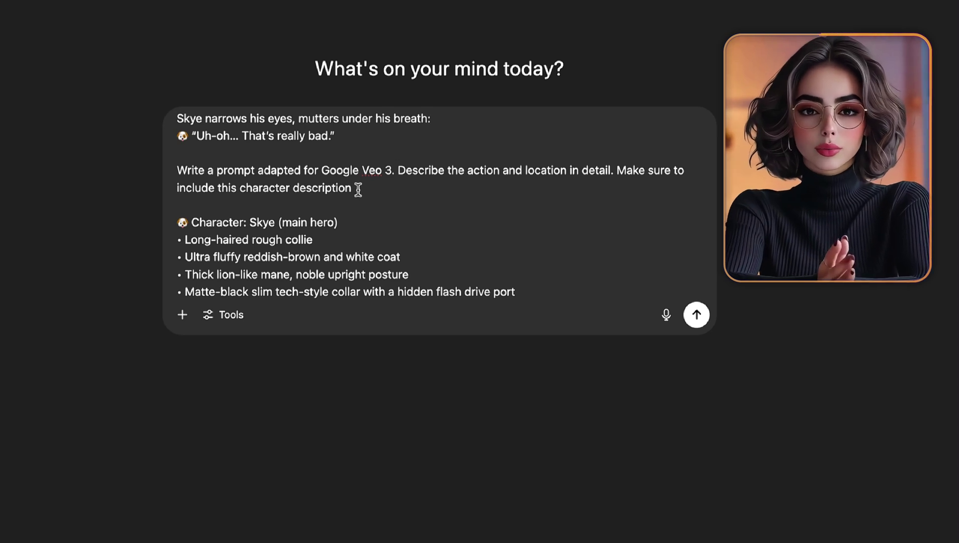
- Review and submit the Skye and Finch scene request asking for a prompt adapted for Google Veo 3
scroll(258, 216, down, 3)
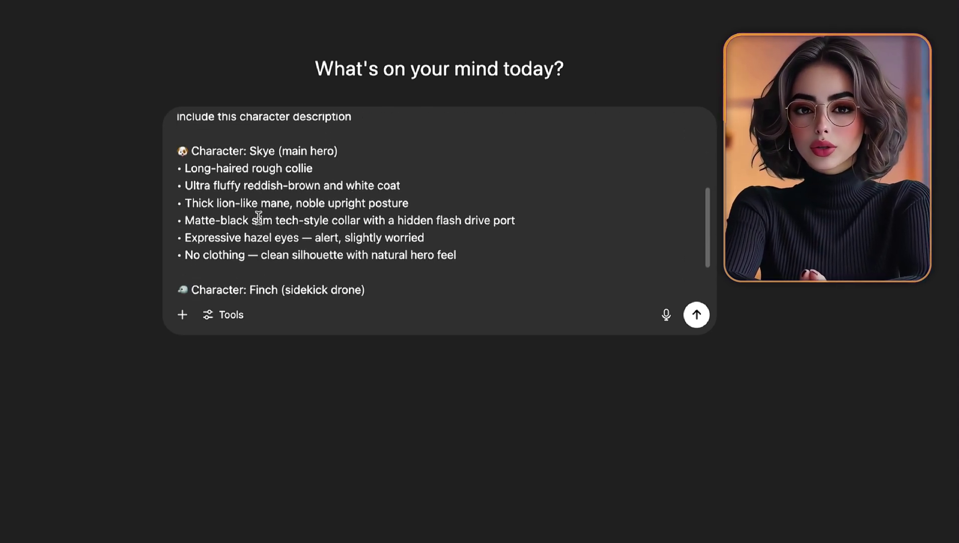
scroll(258, 217, down, 2)
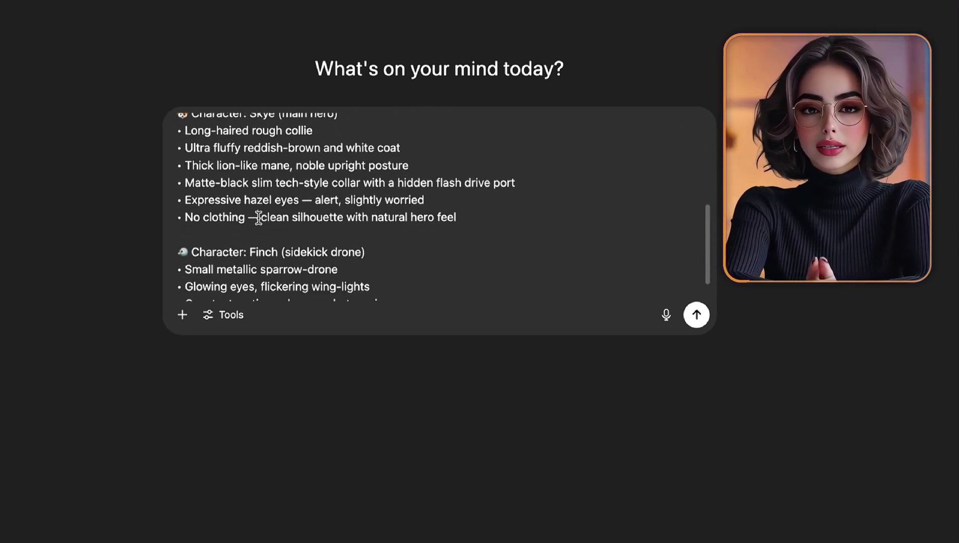
scroll(258, 217, down, 2)
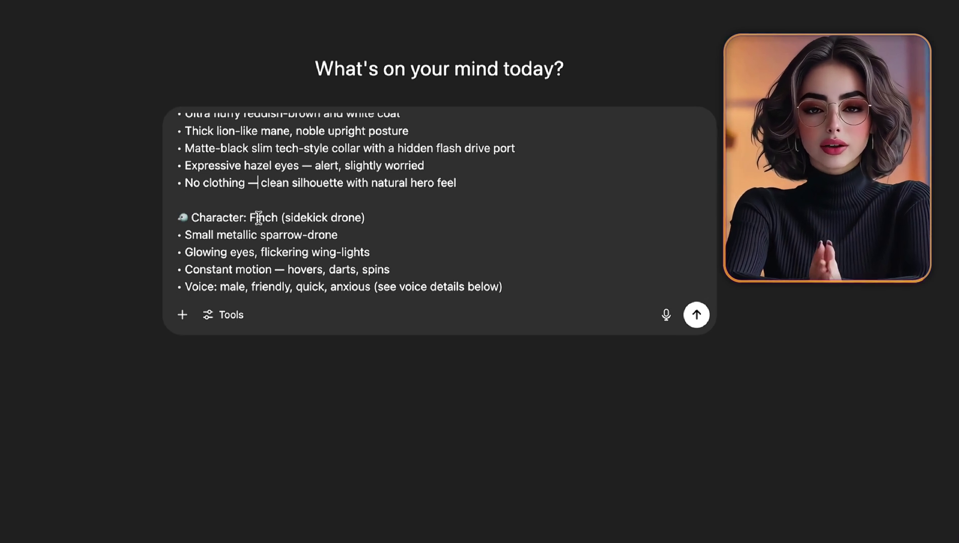
scroll(258, 217, up, 4)
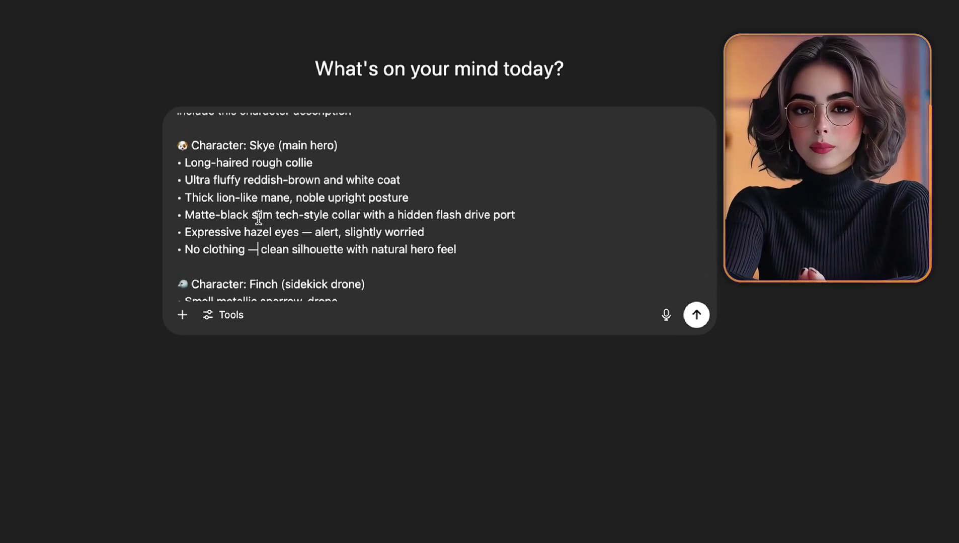
scroll(258, 217, down, 4)
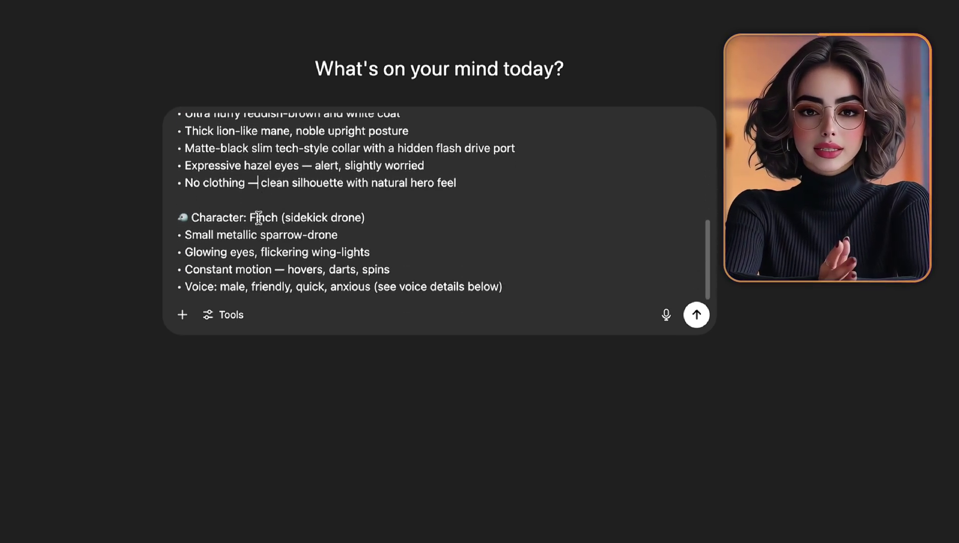
scroll(256, 245, up, 4)
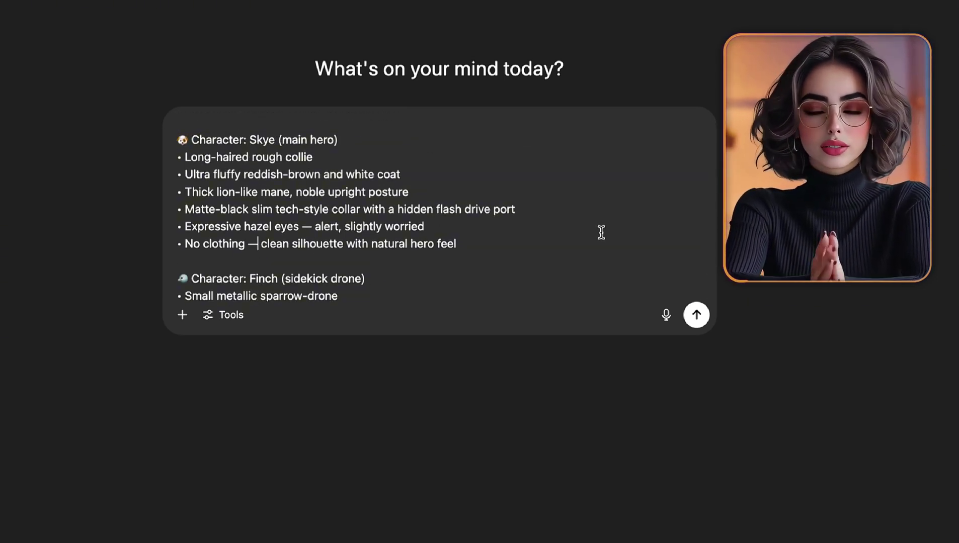
key(Return)
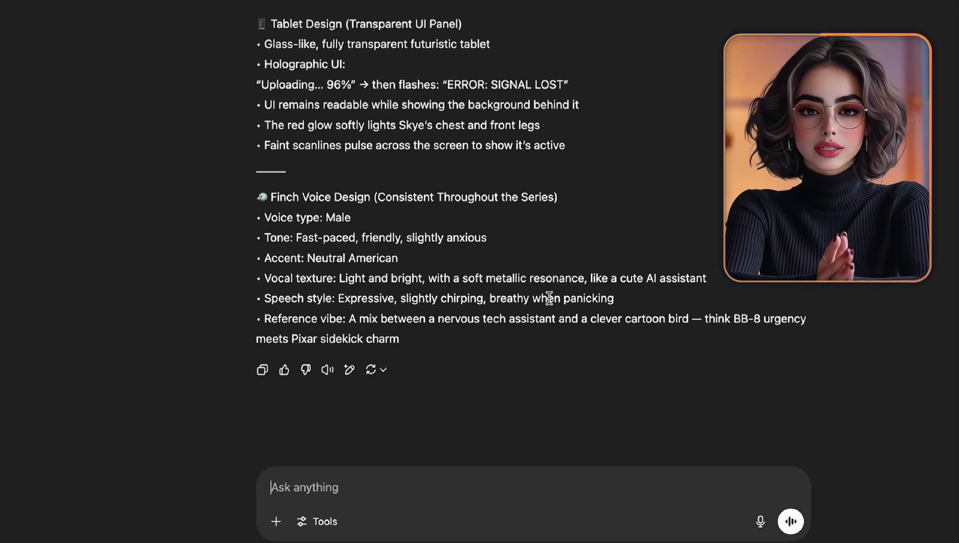
- Copy the generated scene prompt into Flow's Text to Video prompt and rewrite its voice line as "Sky (voice line), Uh-oh... That's really bad."
drag(549, 298, 249, 387)
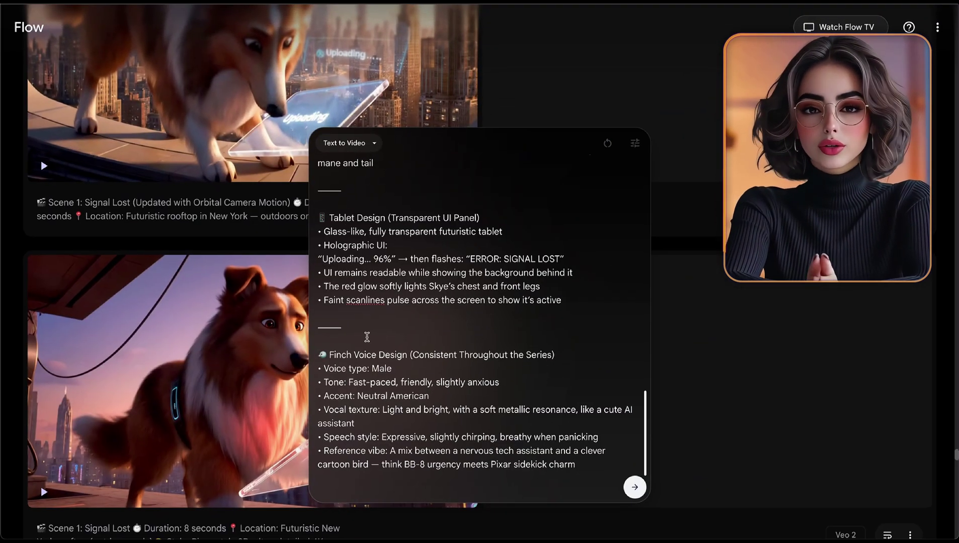
scroll(367, 337, up, 5)
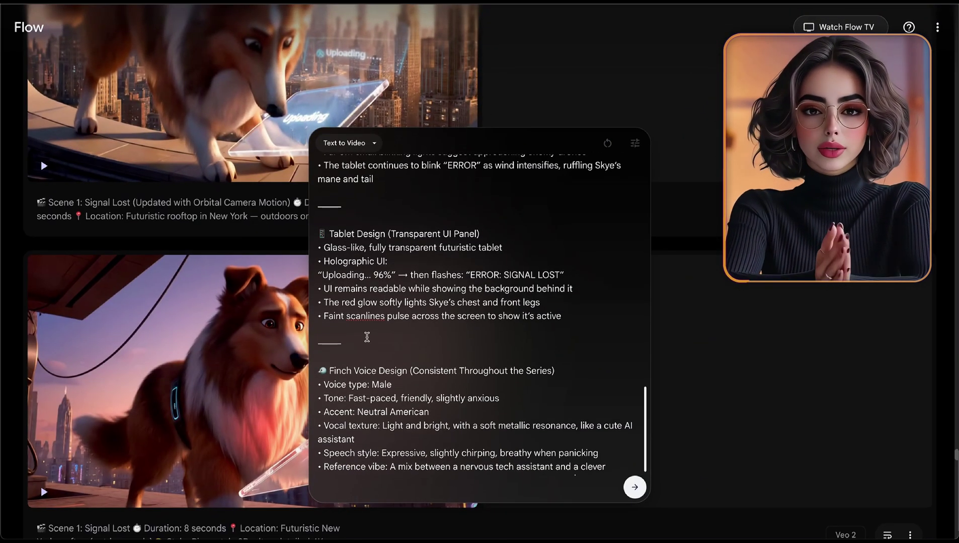
scroll(367, 337, up, 5)
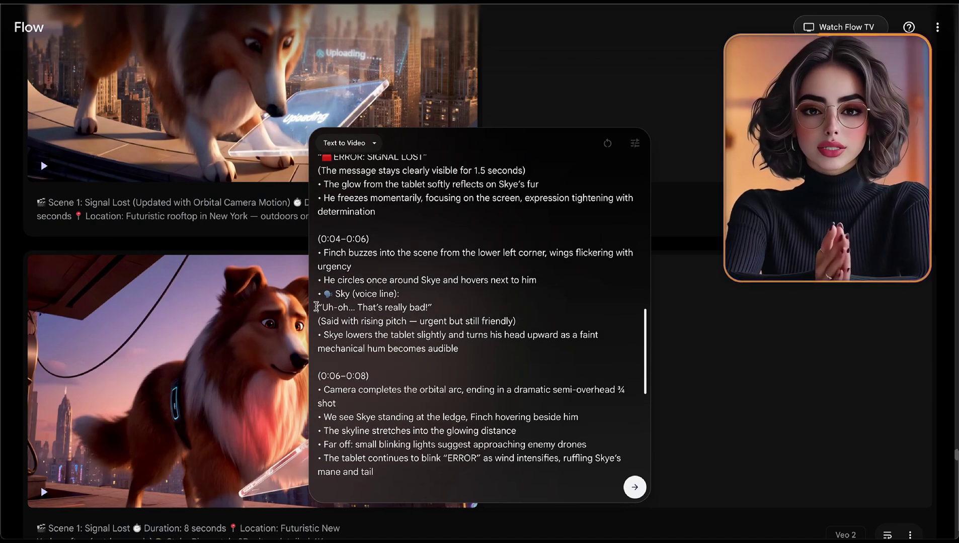
drag(316, 307, 349, 306)
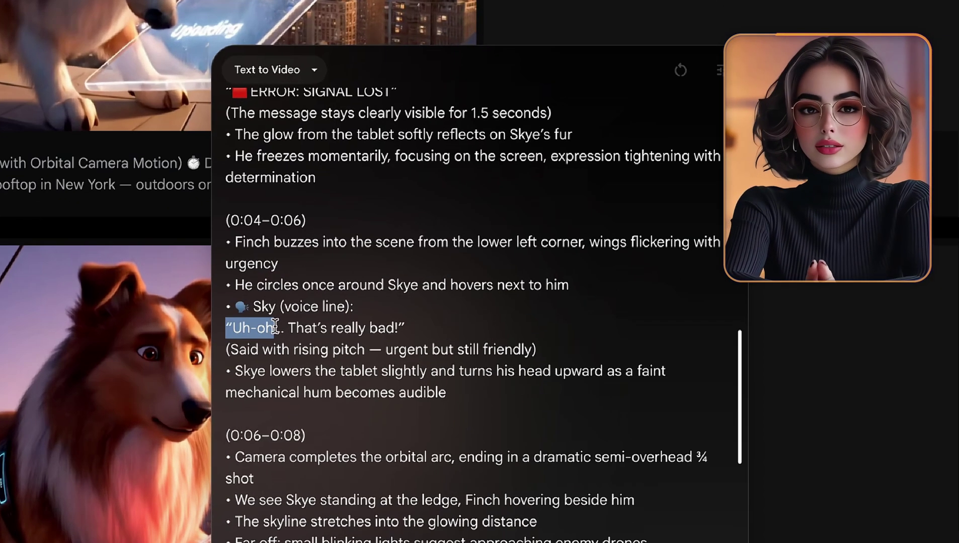
click(376, 307)
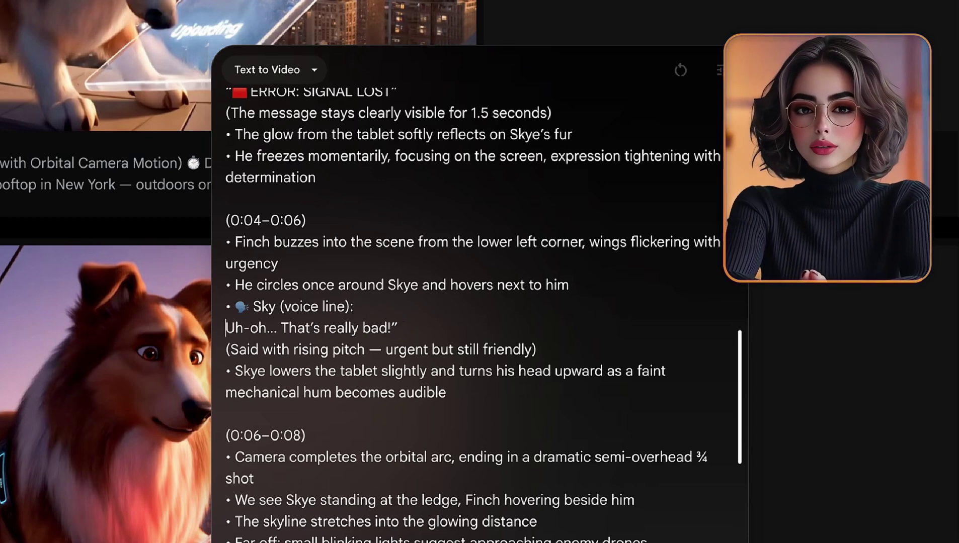
key(BackSpace)
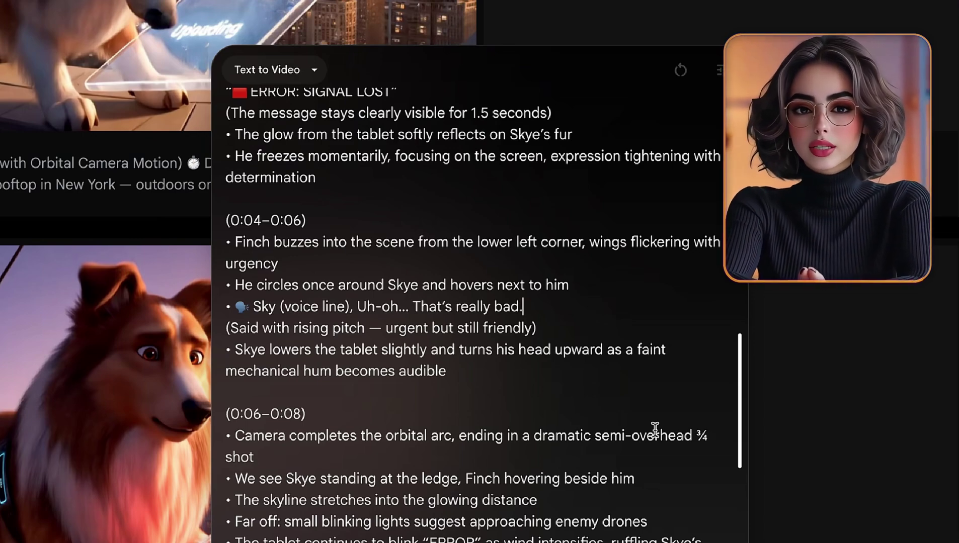
- Check which Veo models the video generation settings offer, leaving the list without choosing another model
scroll(541, 351, down, 2)
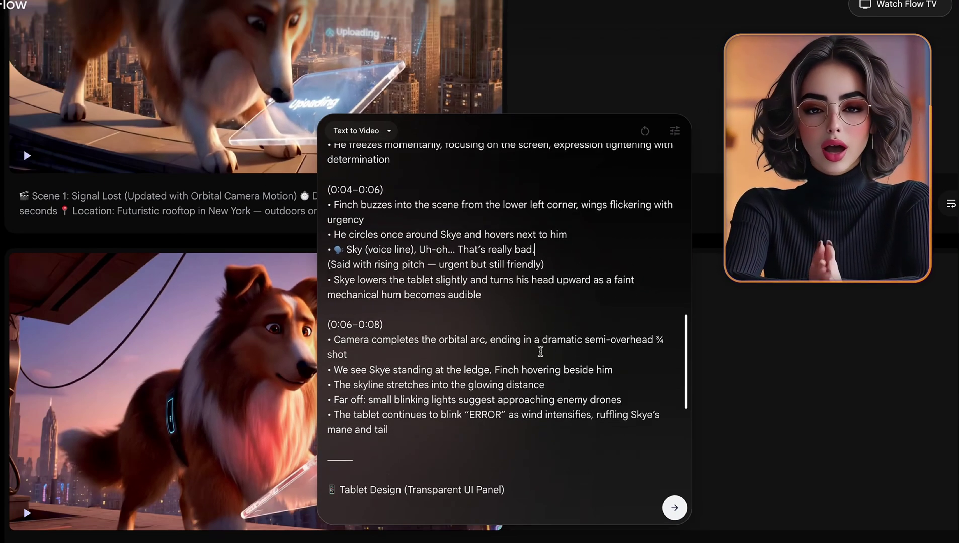
scroll(541, 351, down, 1)
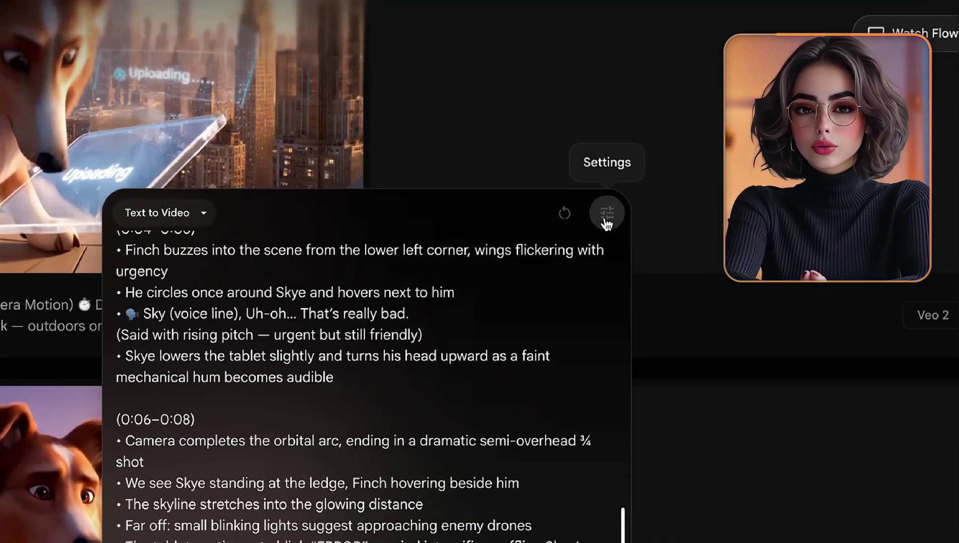
click(675, 130)
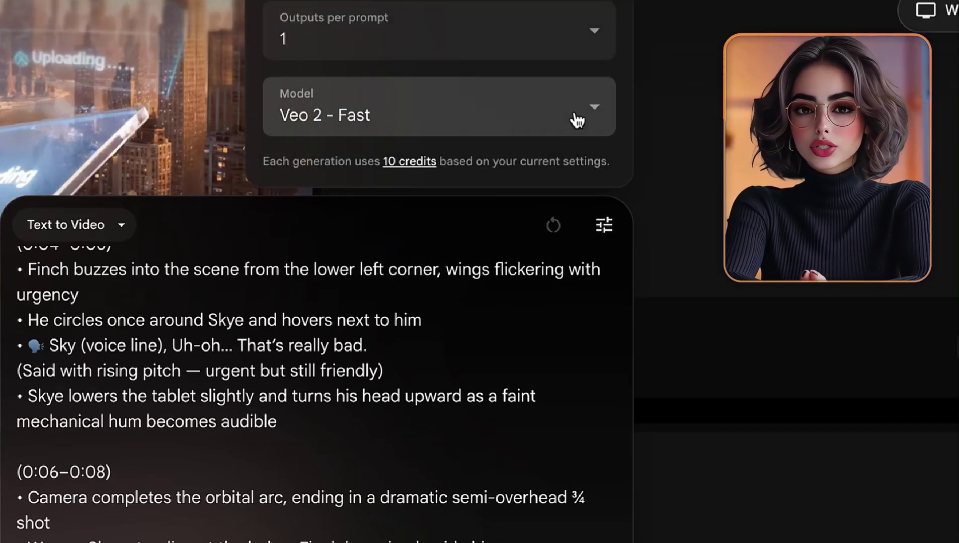
click(577, 121)
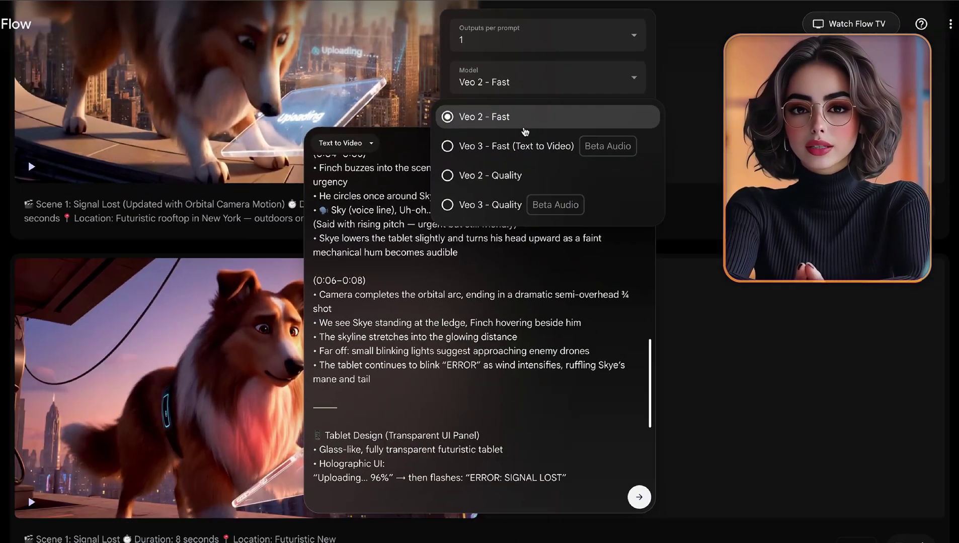
click(566, 338)
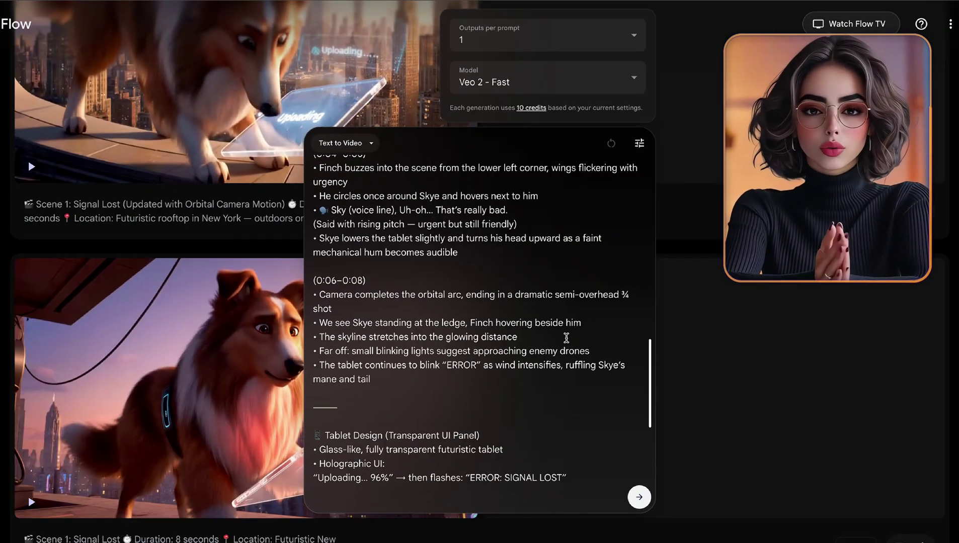
scroll(789, 381, down, 2)
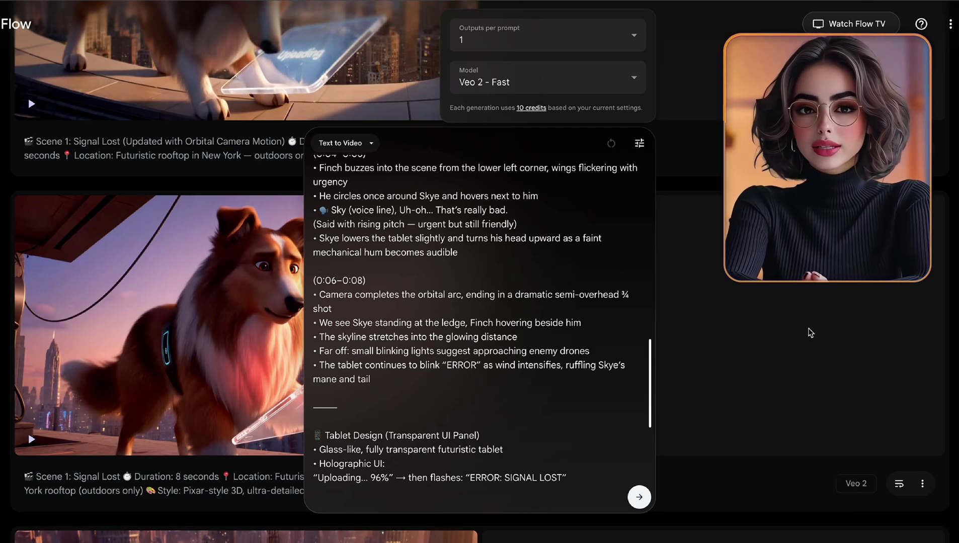
scroll(720, 187, up, 2)
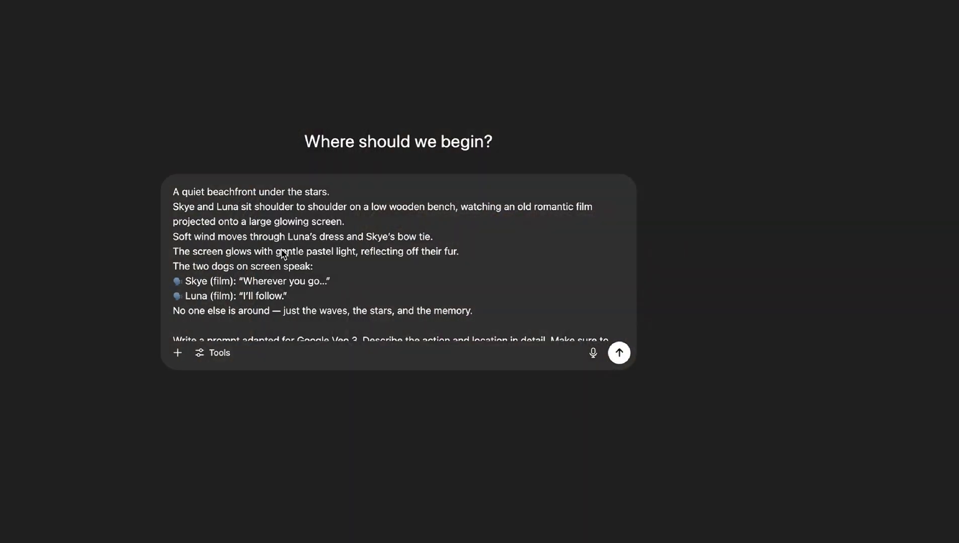
- Review the ChatGPT beachfront film scene request for Google Veo 3, including its dialogue and the Skye and Luna character descriptions
scroll(261, 231, down, 1)
scroll(262, 231, up, 1)
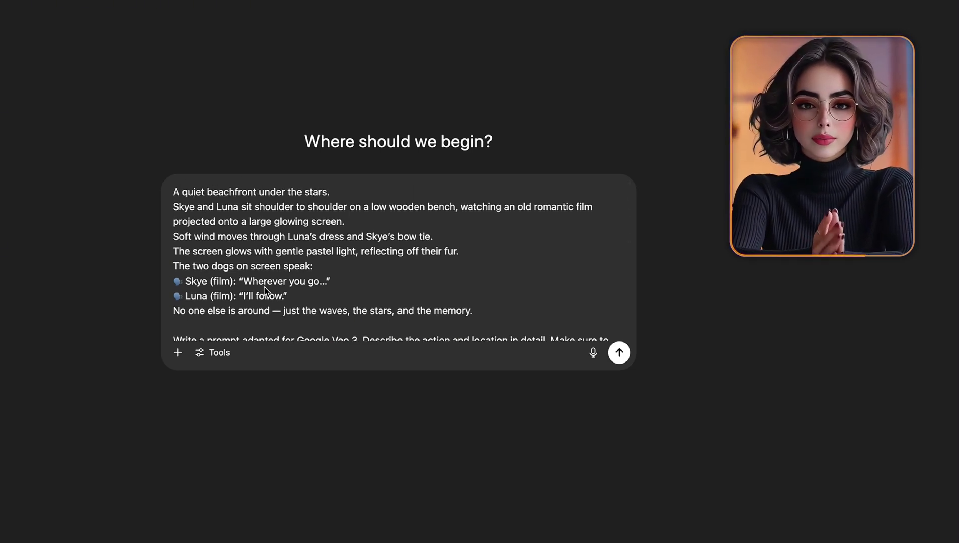
scroll(246, 301, down, 3)
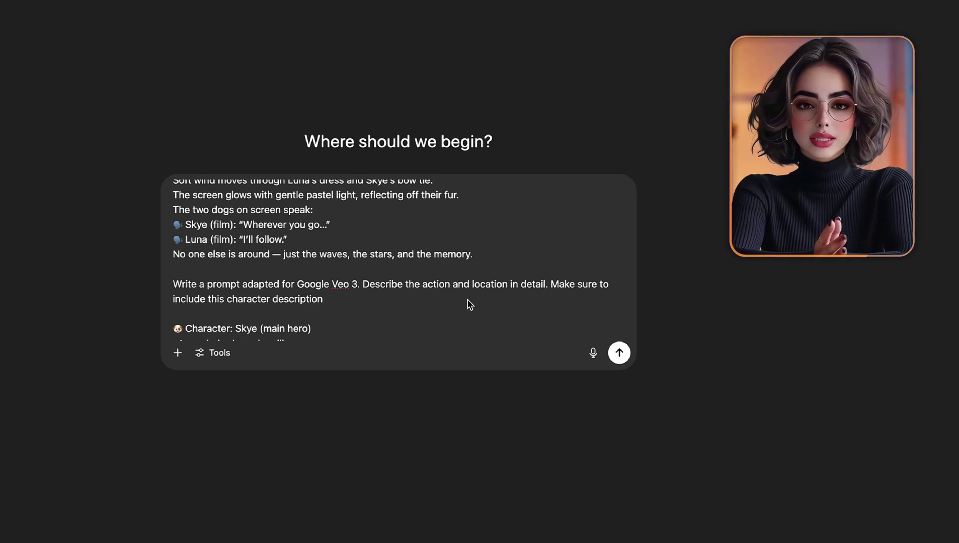
scroll(323, 310, down, 5)
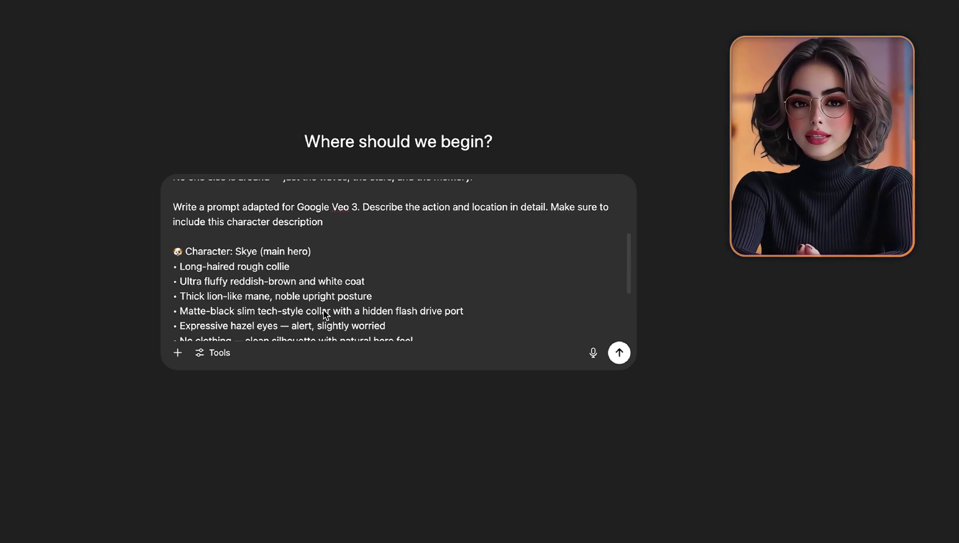
scroll(324, 314, down, 2)
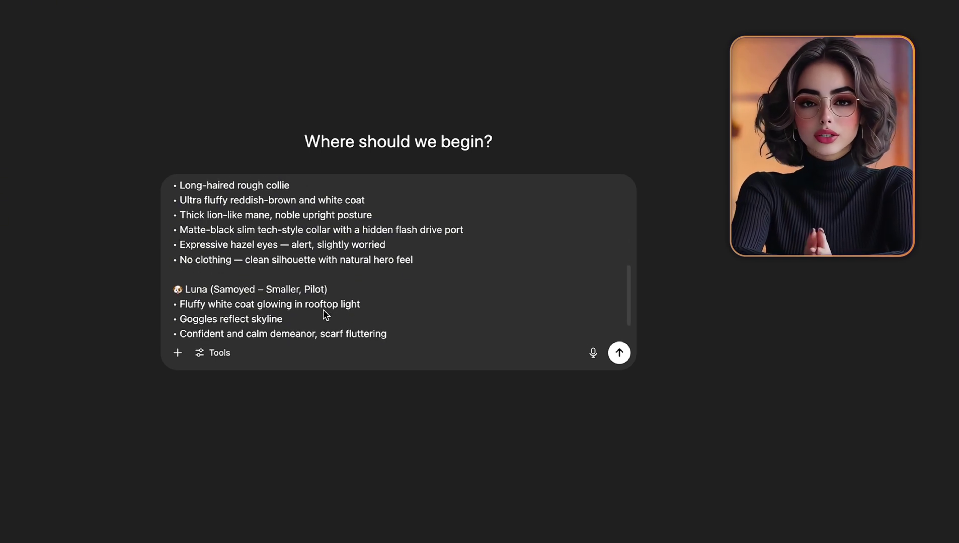
scroll(324, 315, up, 1)
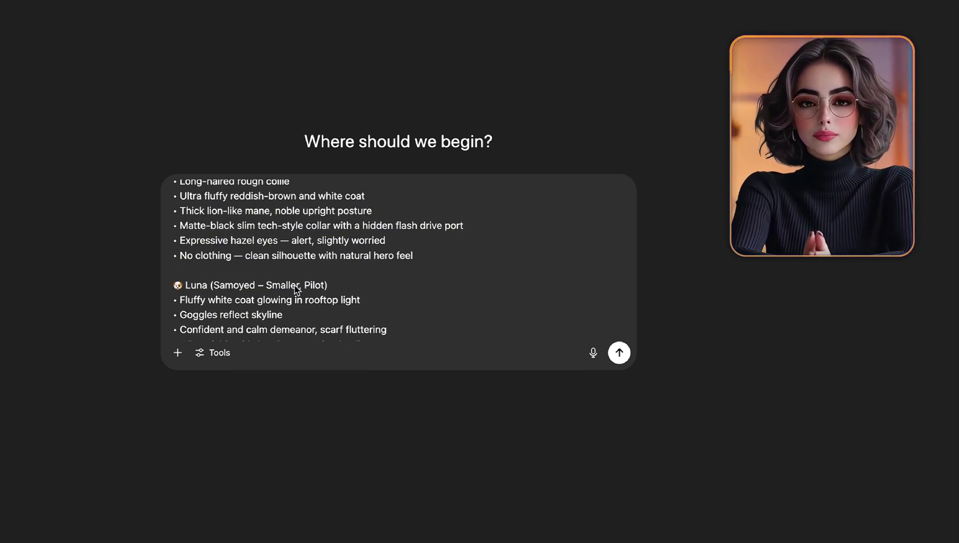
scroll(281, 243, down, 2)
scroll(281, 243, up, 10)
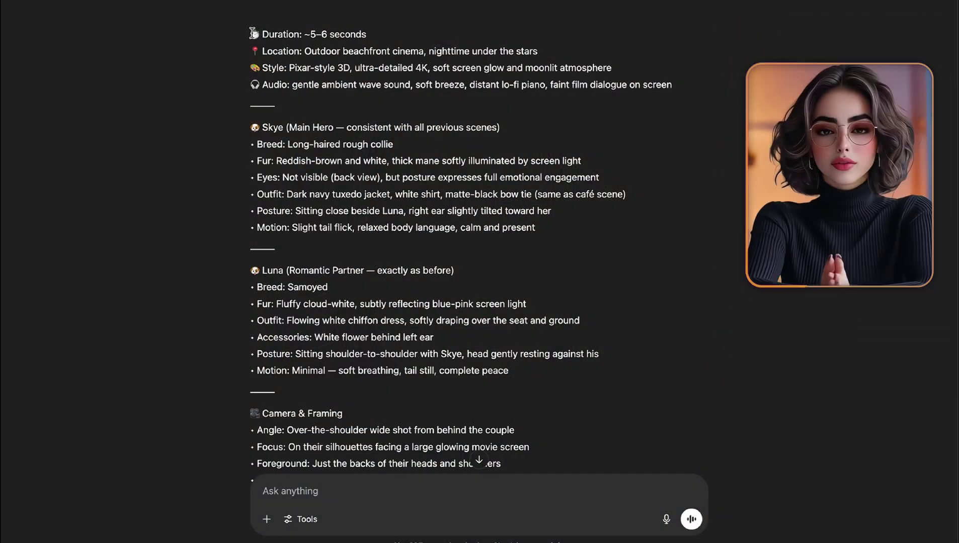
- Copy the generated beachfront cinema prompt into Flow's Text to Video prompt and remove the blank lines after its Scene Purpose section
drag(251, 30, 604, 514)
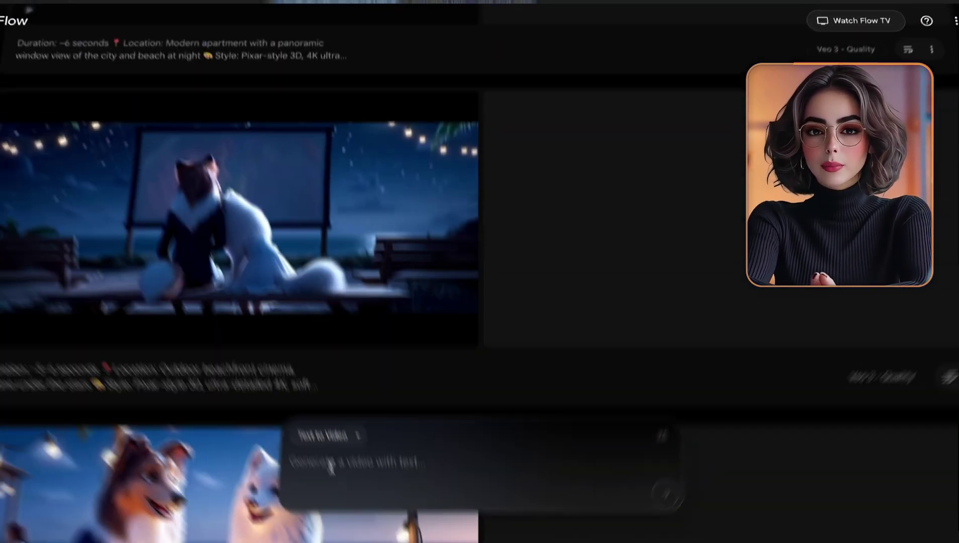
key(ctrl+v)
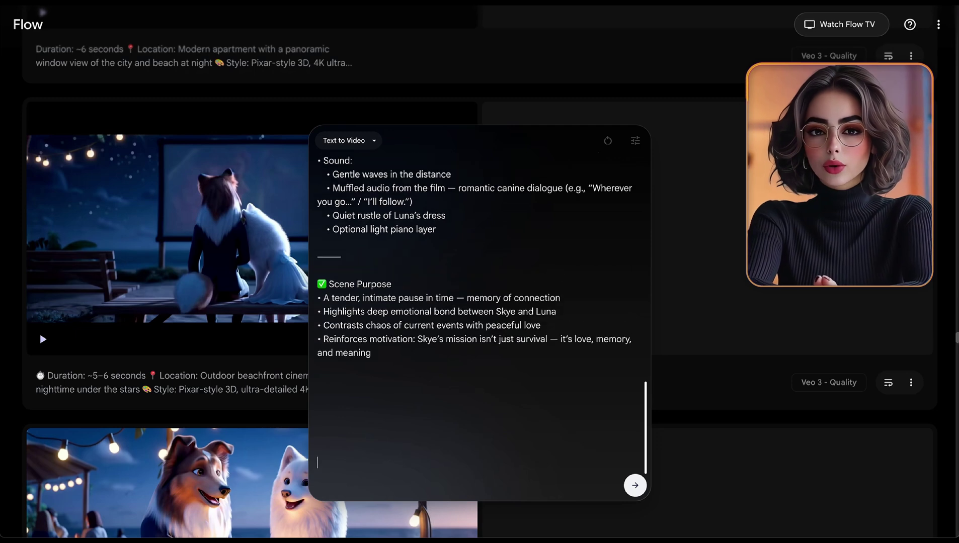
key(BackSpace)
key(BackSpace)
key(BackSpace)
key(BackSpace)
key(BackSpace)
key(BackSpace)
key(BackSpace)
key(BackSpace)
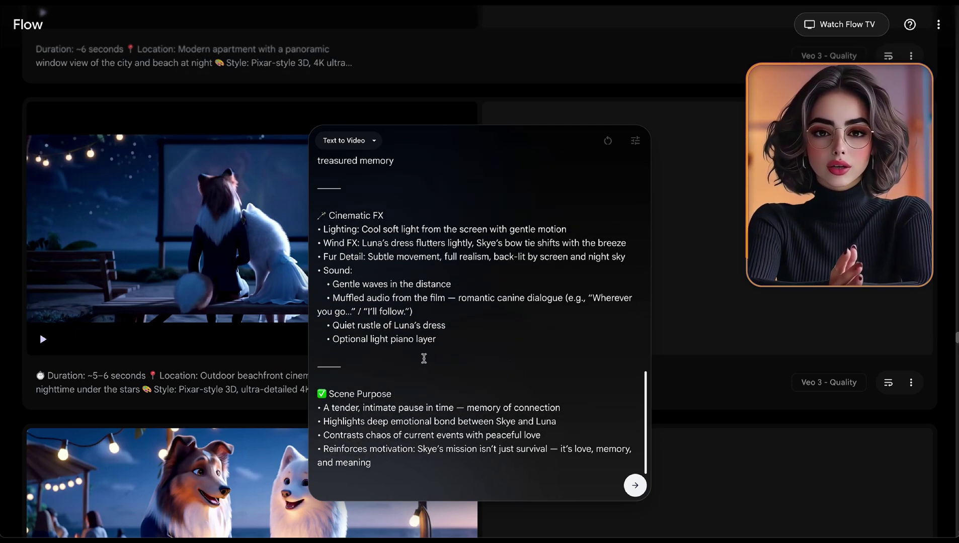
scroll(424, 358, up, 5)
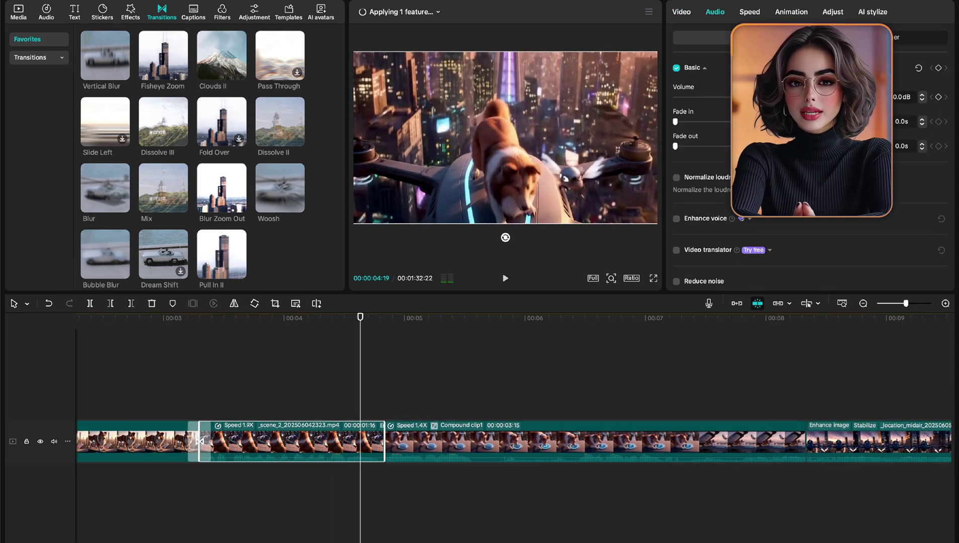
- Switch to CapCut and add a Pull In II transition before Compound clip4 and a 0.2 s Blur transition after it
scroll(855, 227, down, 5)
click(926, 281)
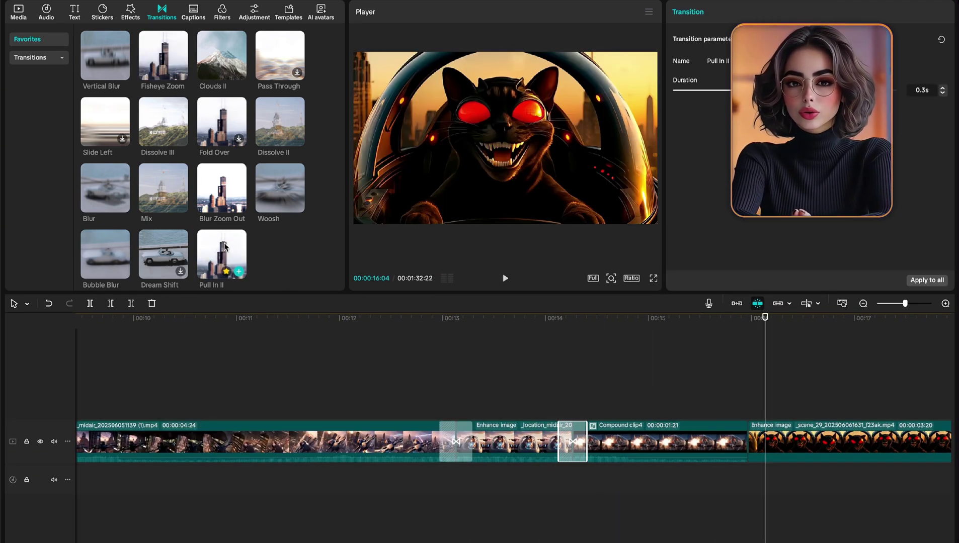
click(238, 271)
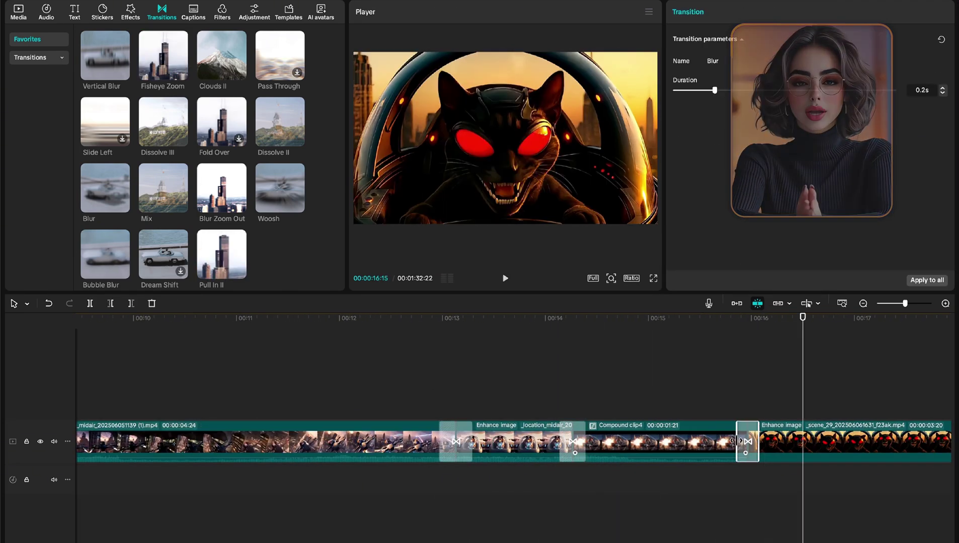